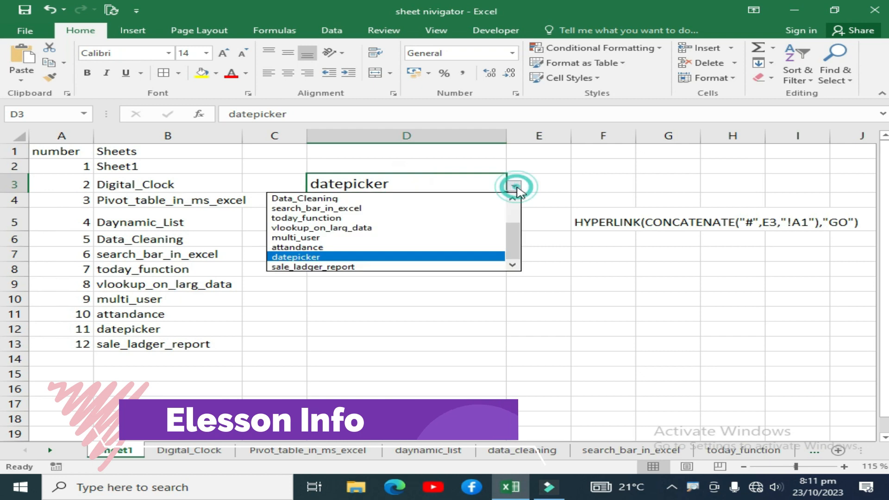
# Select vlookup_on_larg_data from the dropdown in D3, follow the GO link to that sheet, and return to Sheet1.
pyautogui.click(431, 230)
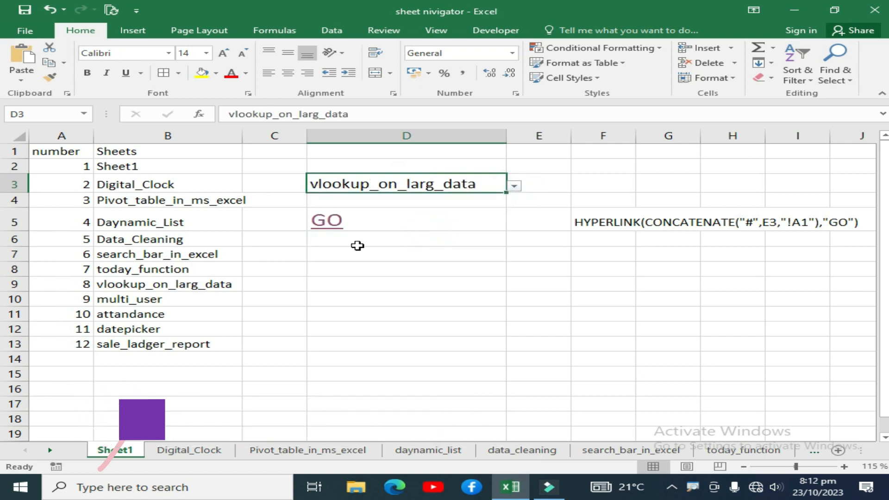
pyautogui.click(331, 221)
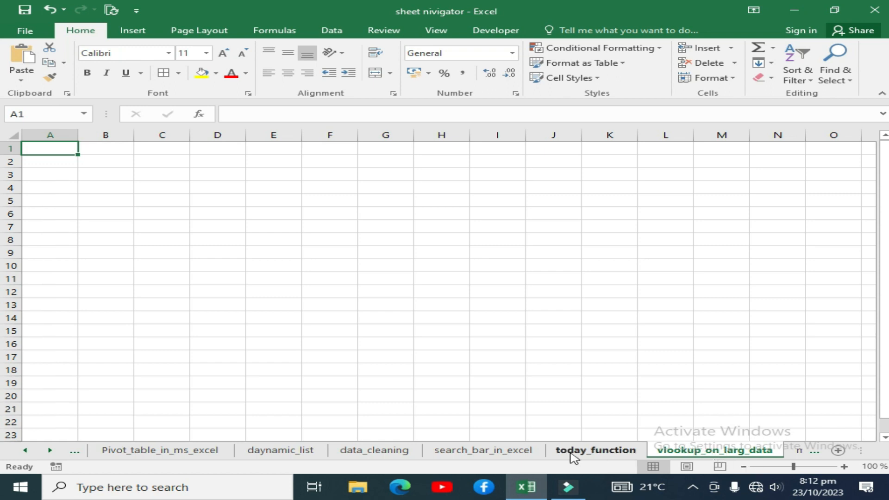
pyautogui.click(25, 450)
pyautogui.click(115, 450)
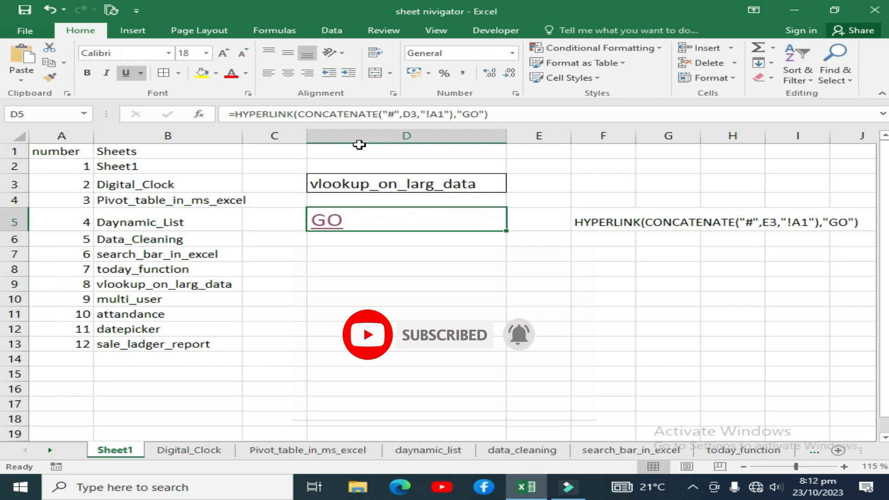
pyautogui.click(153, 166)
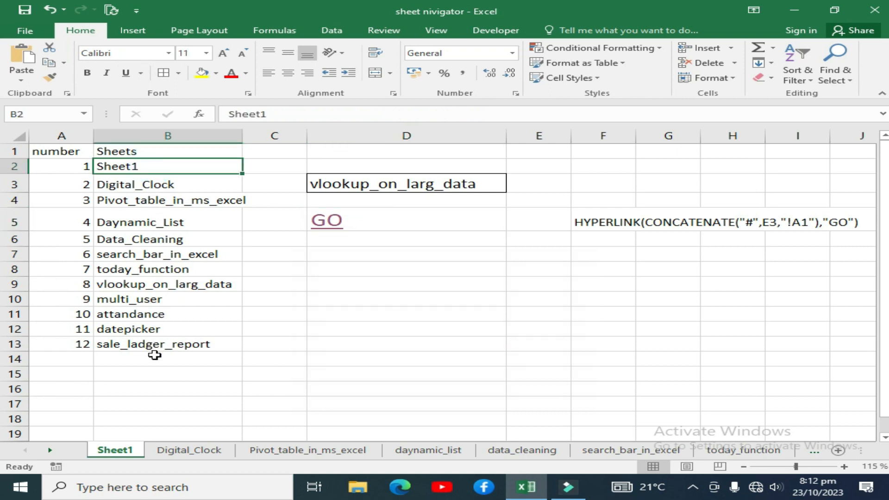
pyautogui.click(73, 165)
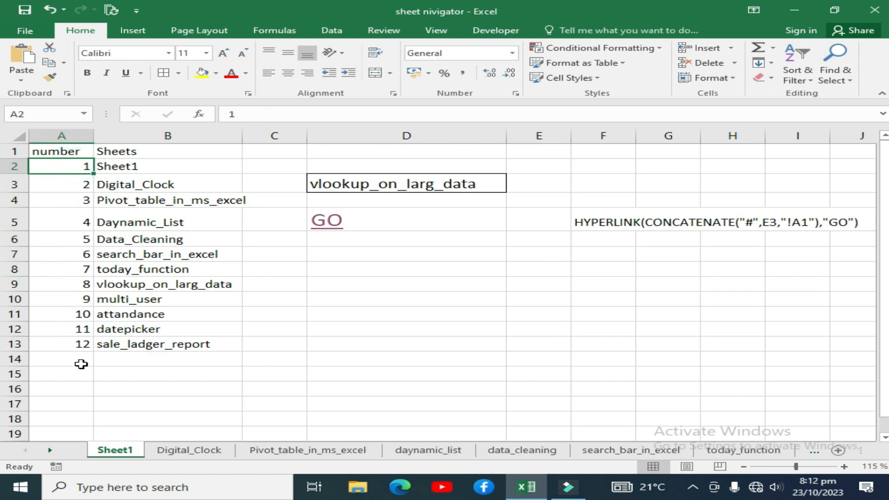
pyautogui.click(149, 254)
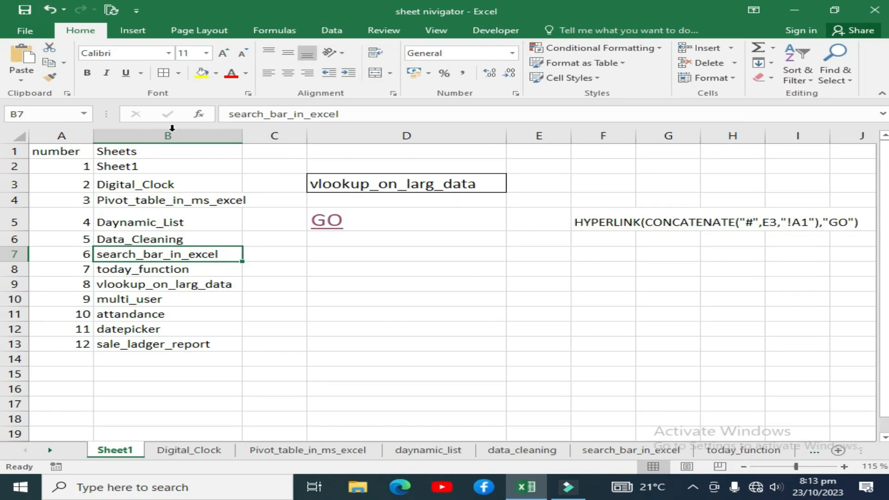
# Clear all contents, formatting and validation from the sheet selector cell D3 and the GO link cell D5.
pyautogui.click(377, 185)
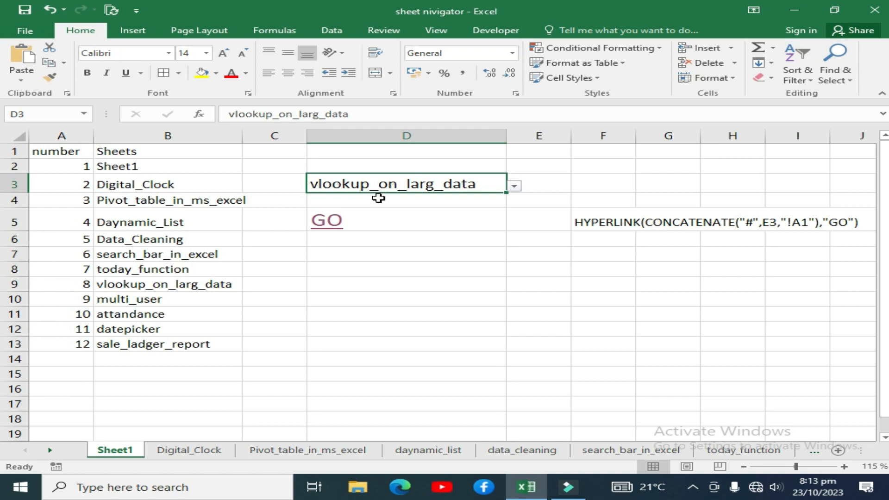
pyautogui.click(771, 79)
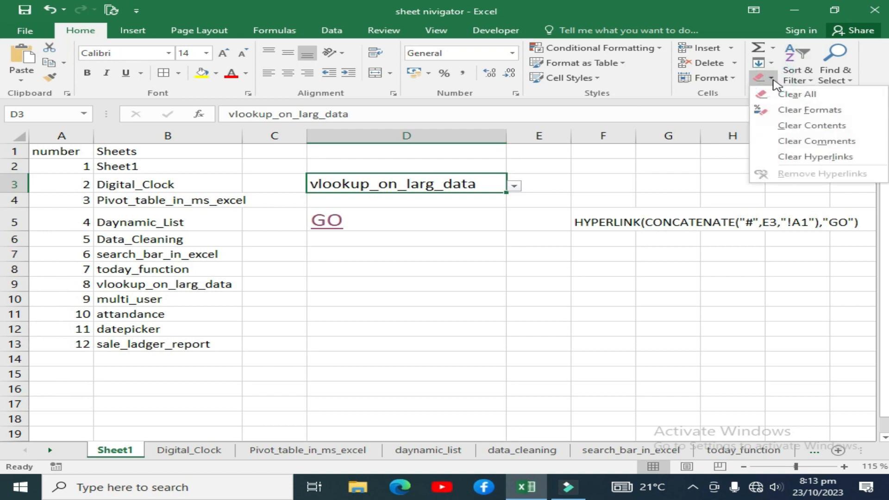
pyautogui.click(787, 95)
pyautogui.click(426, 215)
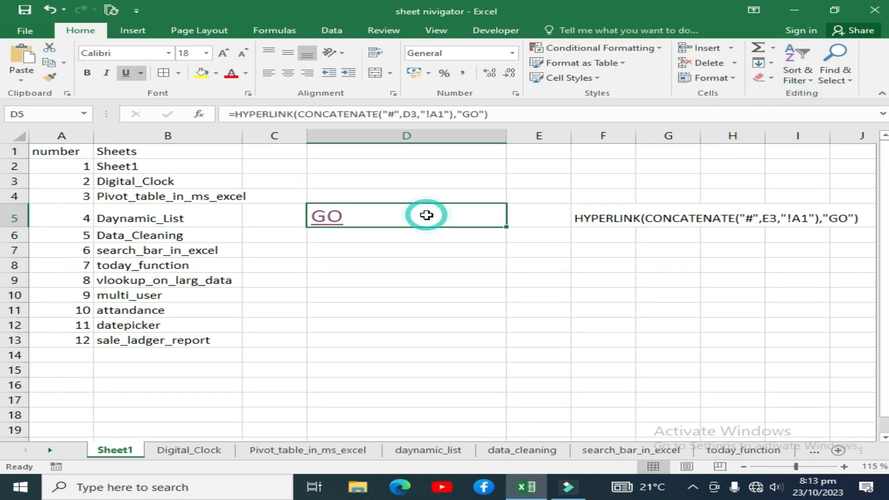
pyautogui.click(768, 80)
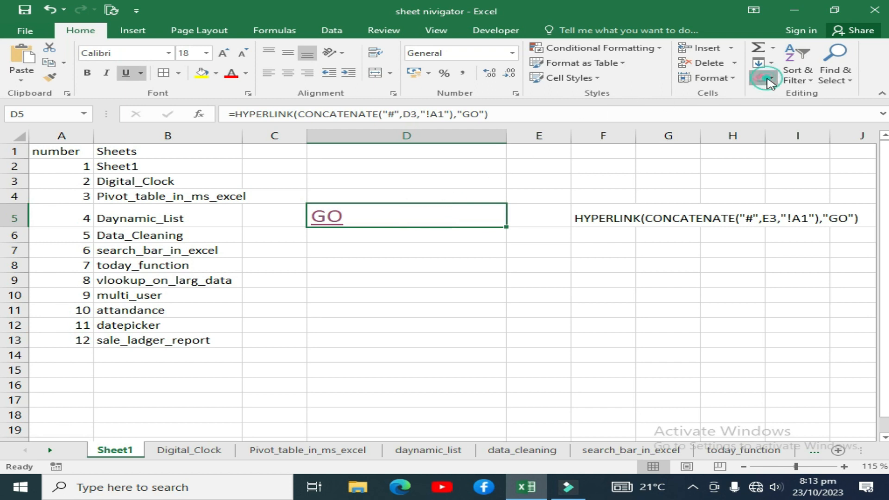
pyautogui.click(768, 94)
pyautogui.click(463, 246)
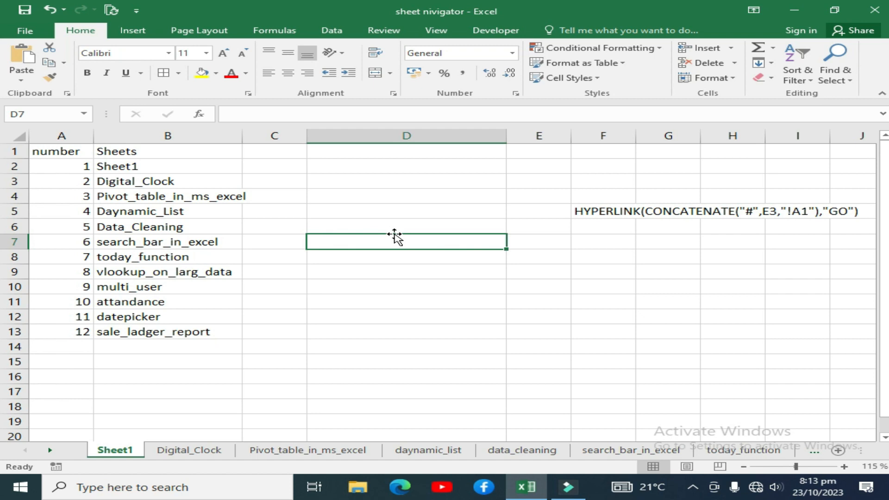
# Open Data Validation for cell D3 and set it to allow a List.
pyautogui.click(387, 183)
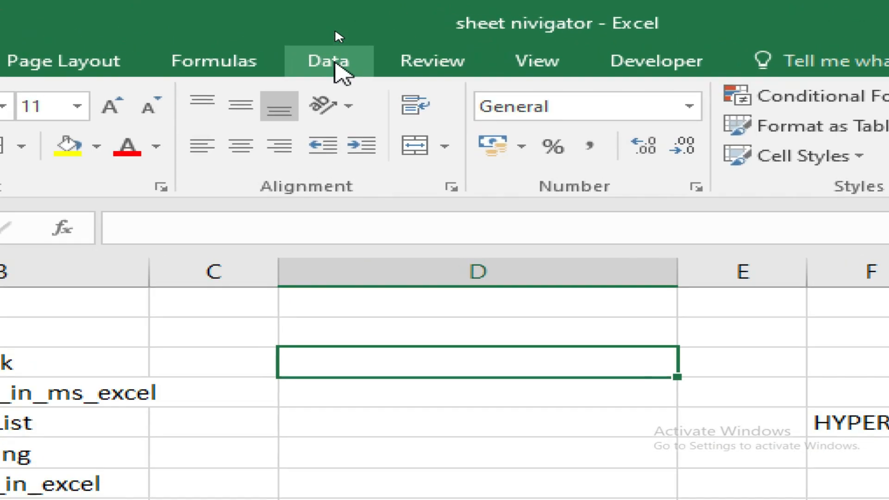
pyautogui.click(335, 30)
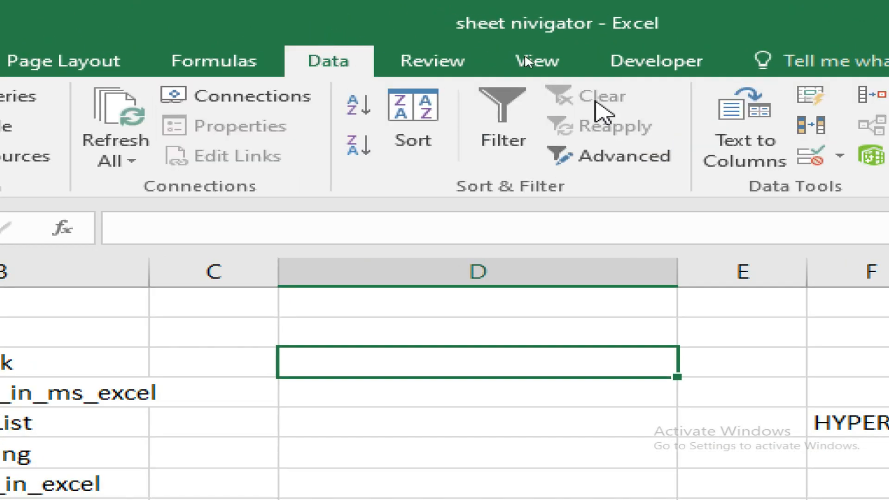
pyautogui.click(533, 159)
pyautogui.click(556, 198)
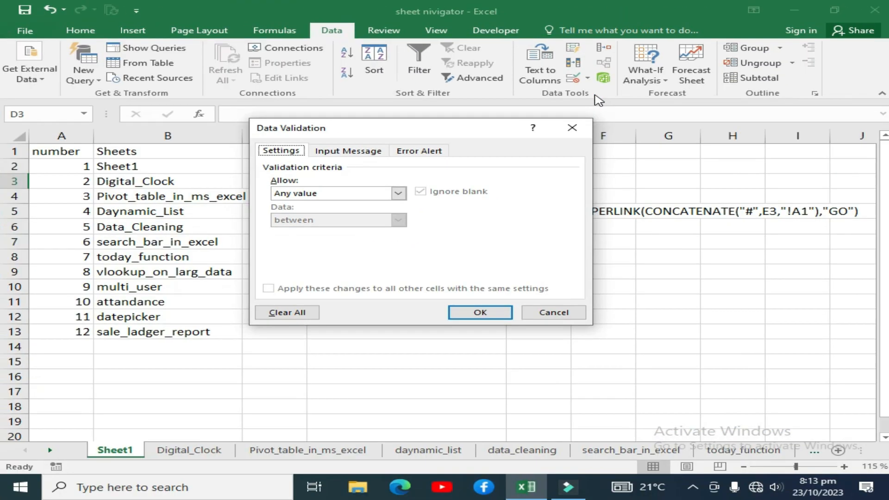
pyautogui.click(398, 193)
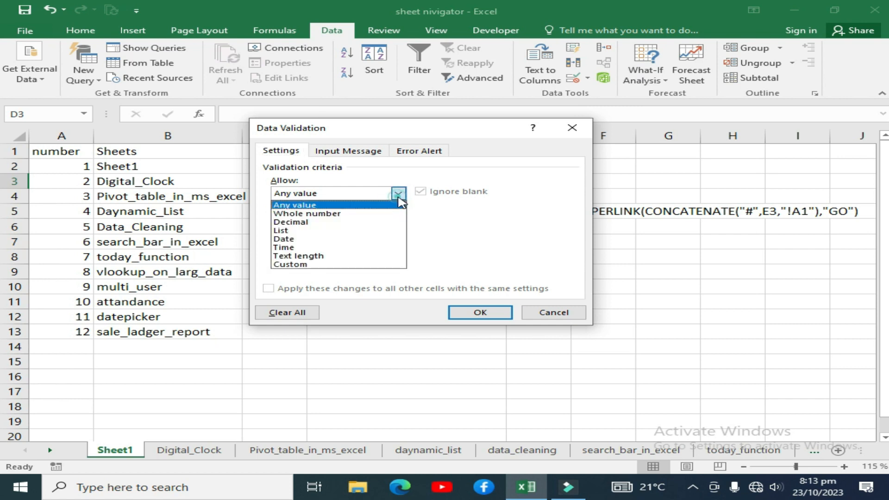
pyautogui.click(345, 234)
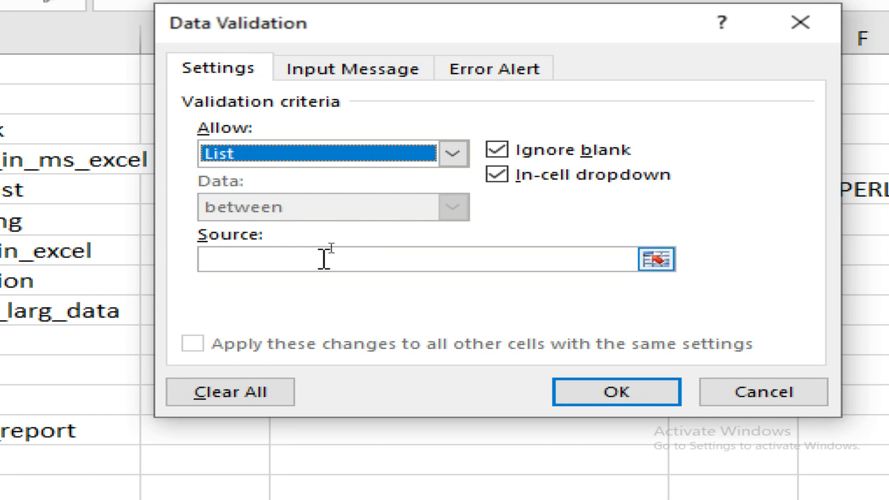
# Set the validation list source to =$B$2:$B$13 and choose attandance from the dropdown in D3.
pyautogui.click(329, 246)
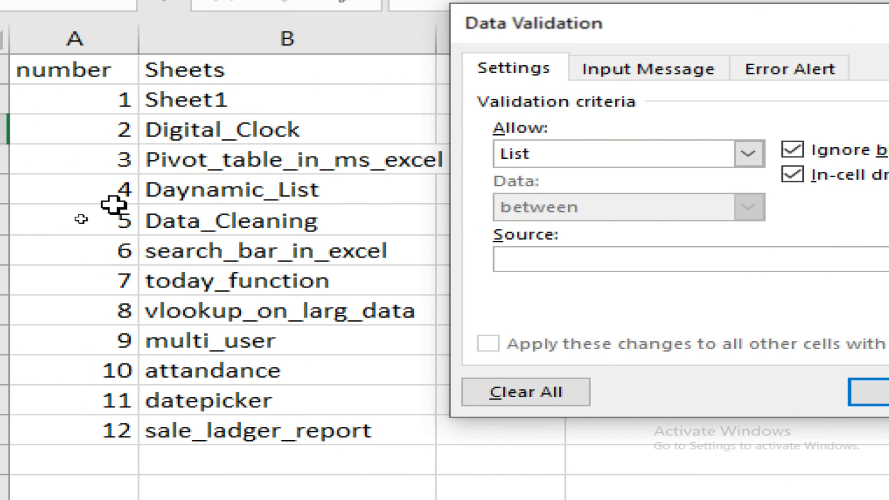
pyautogui.moveTo(222, 101); pyautogui.dragTo(232, 416)
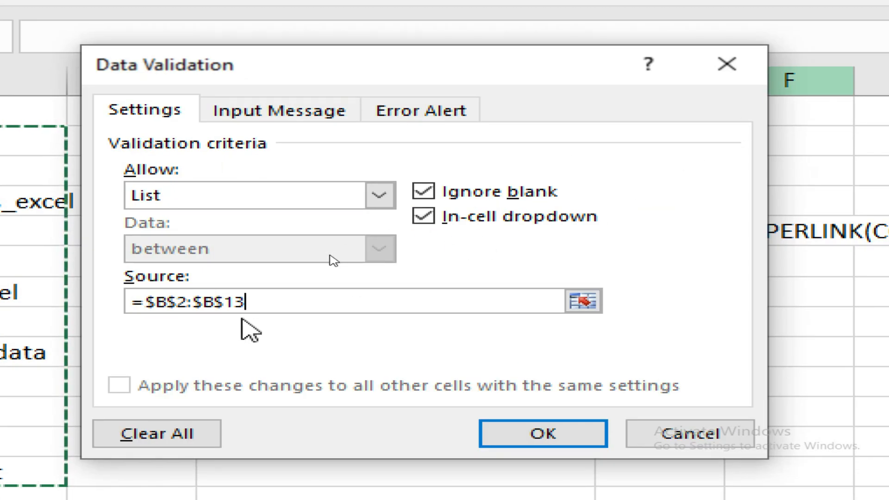
pyautogui.click(547, 431)
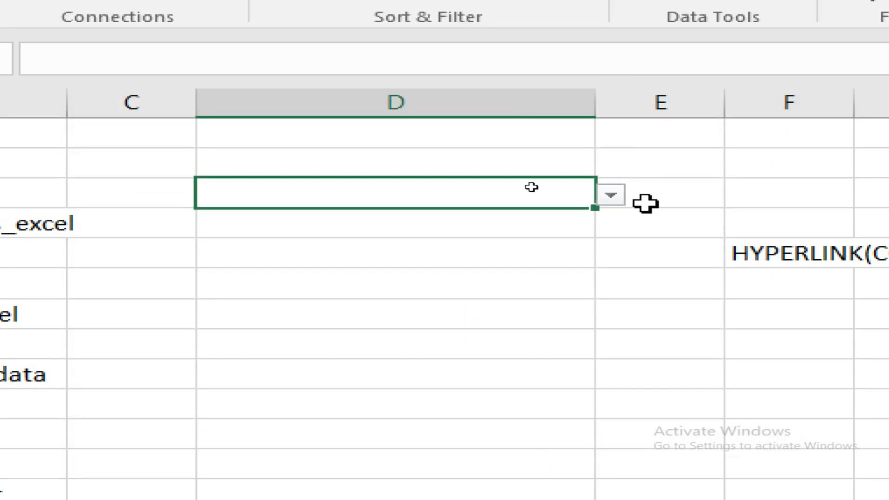
pyautogui.click(612, 174)
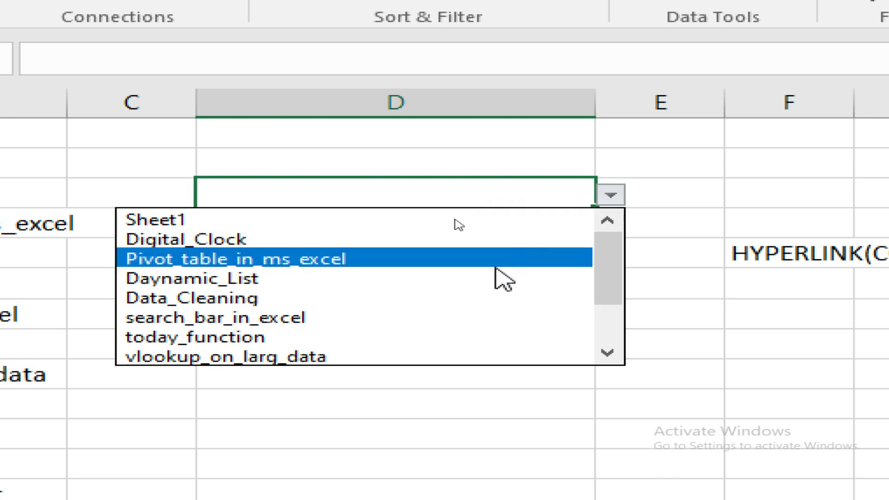
pyautogui.click(451, 302)
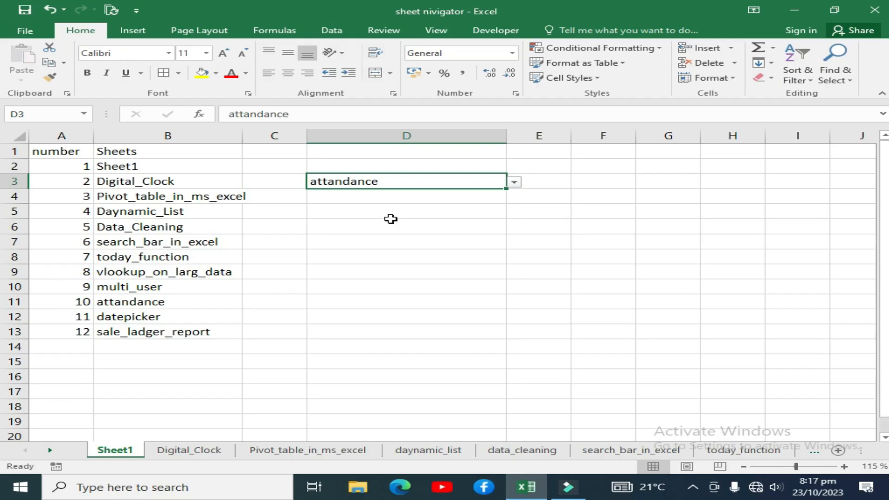
# Begin a HYPERLINK formula in D6 with the link location CONCATENATE("#",D3,"!A1").
pyautogui.click(345, 226)
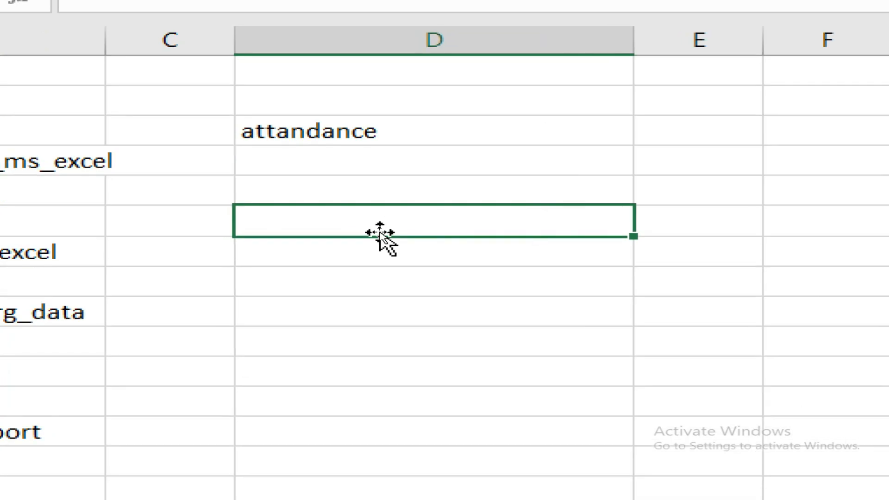
pyautogui.write('=hy')
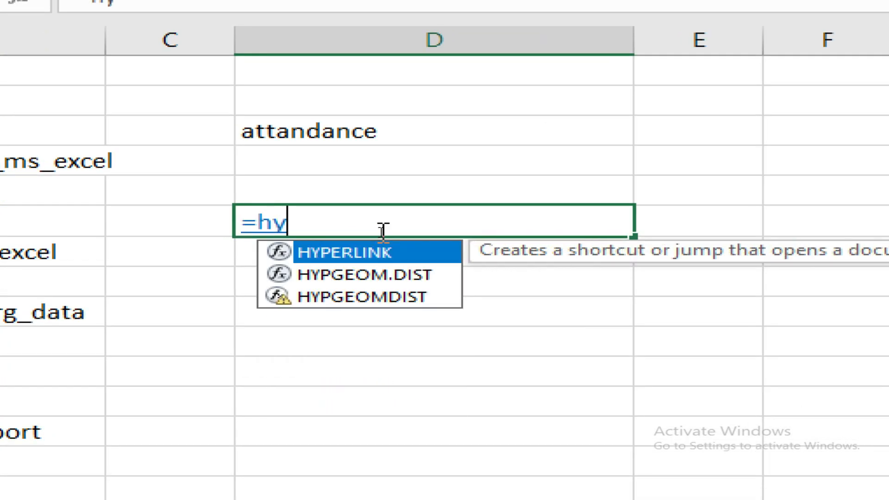
pyautogui.press('Tab')
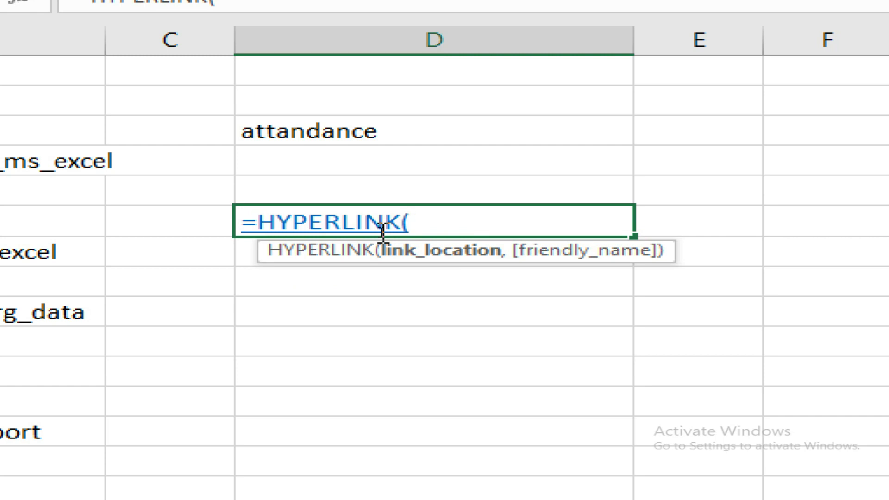
pyautogui.write('con')
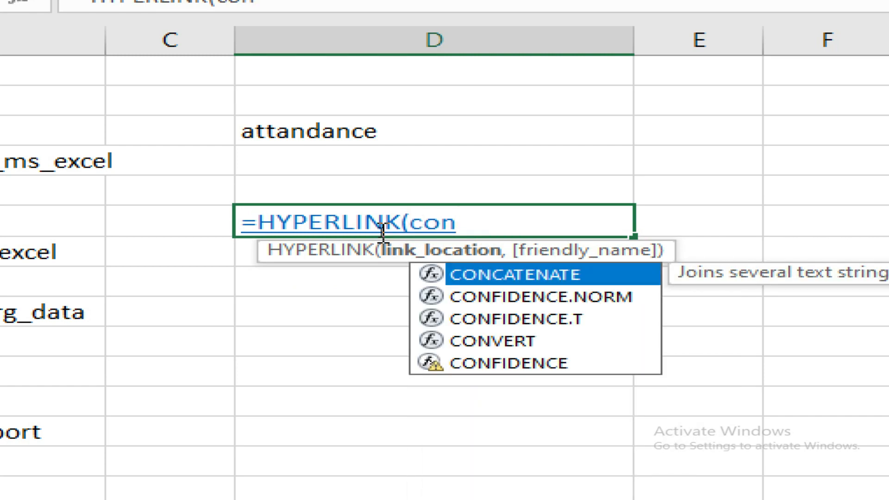
pyautogui.press('Tab')
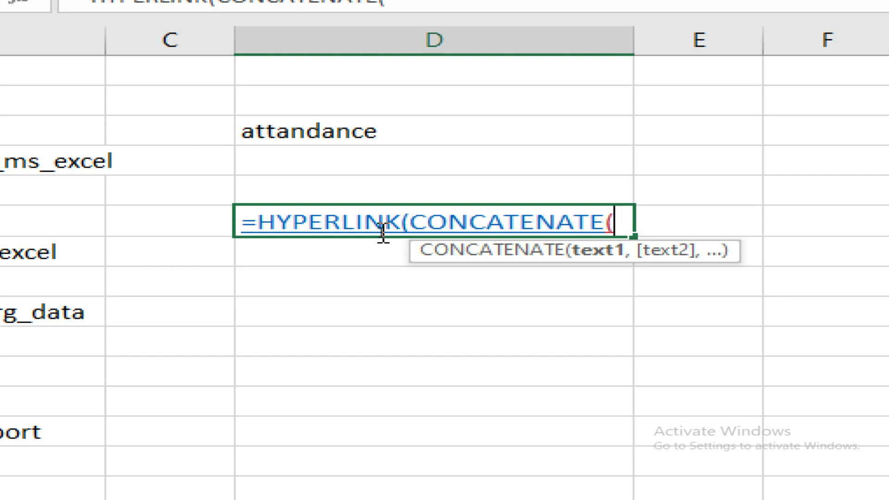
pyautogui.write('"#')
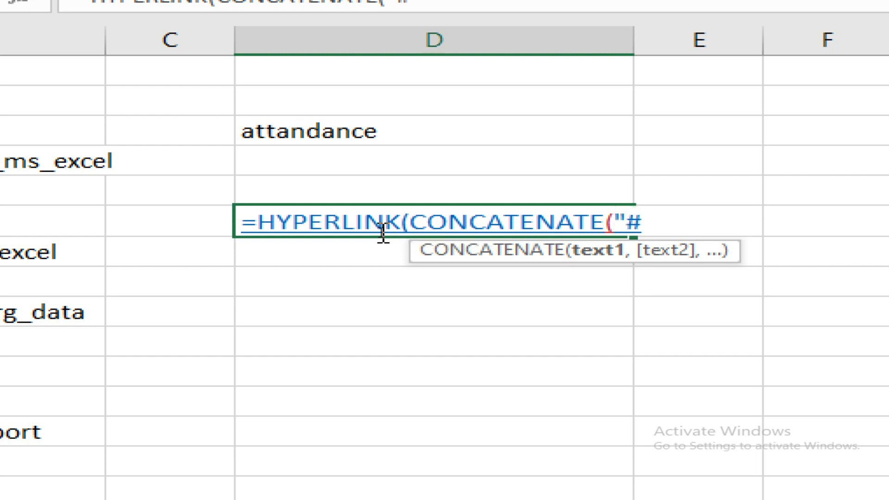
pyautogui.write('",')
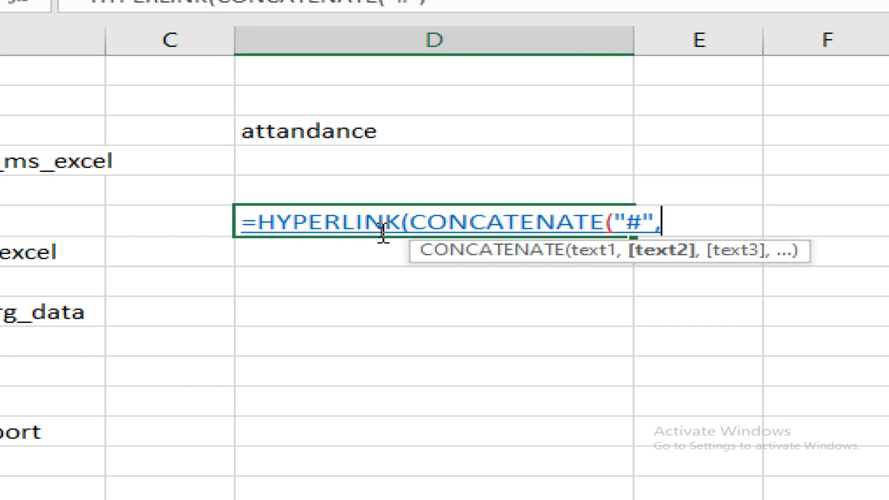
pyautogui.click(339, 125)
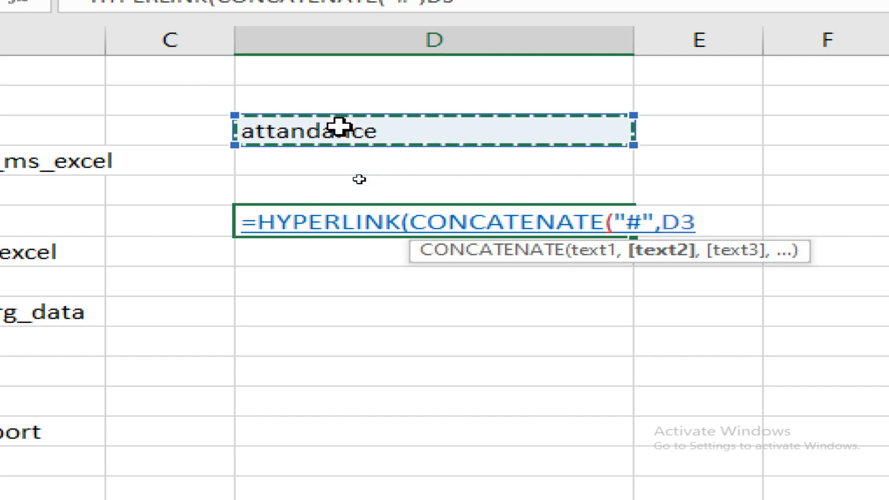
pyautogui.write(',"')
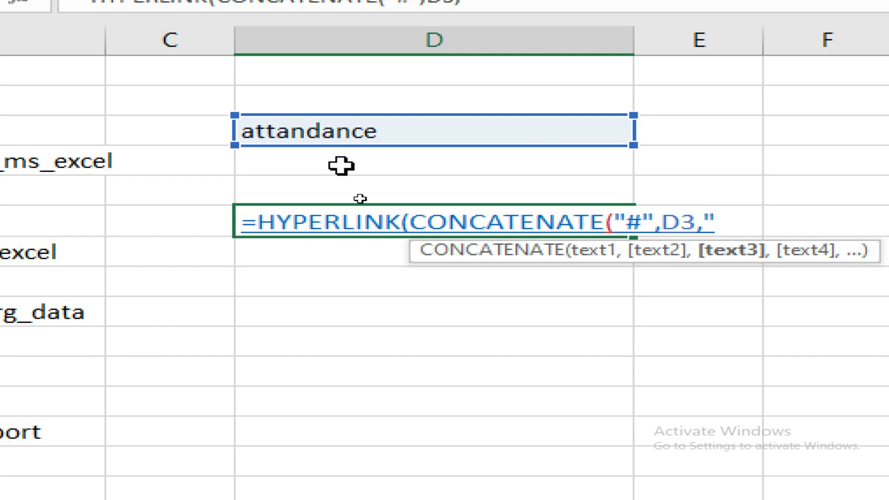
pyautogui.write('!A1"')
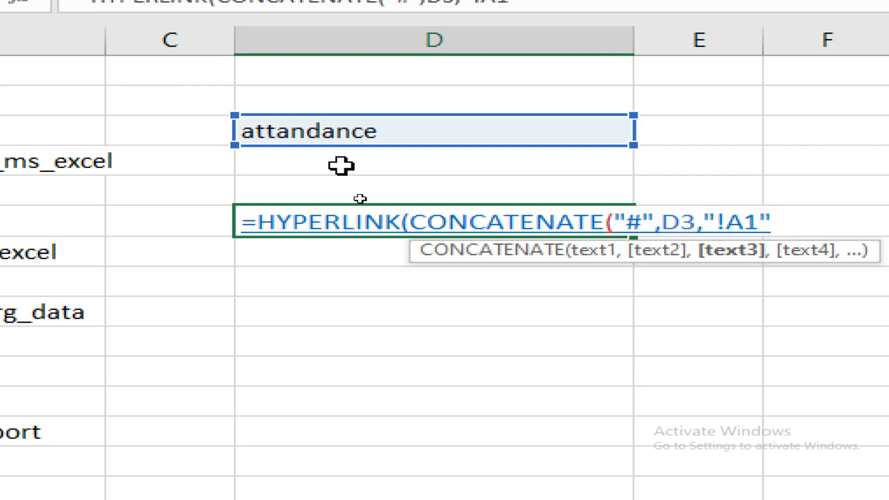
pyautogui.write(')')
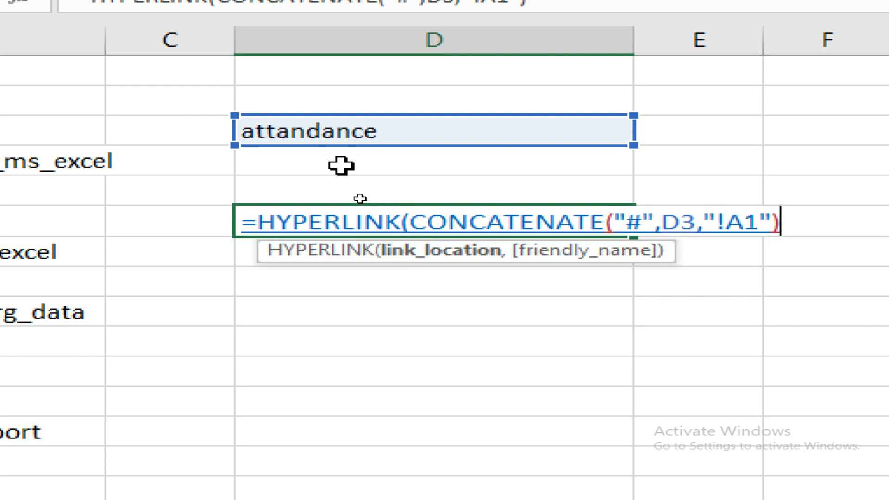
# Add "GO" as the friendly name of the D6 hyperlink and complete the formula.
pyautogui.write(',"')
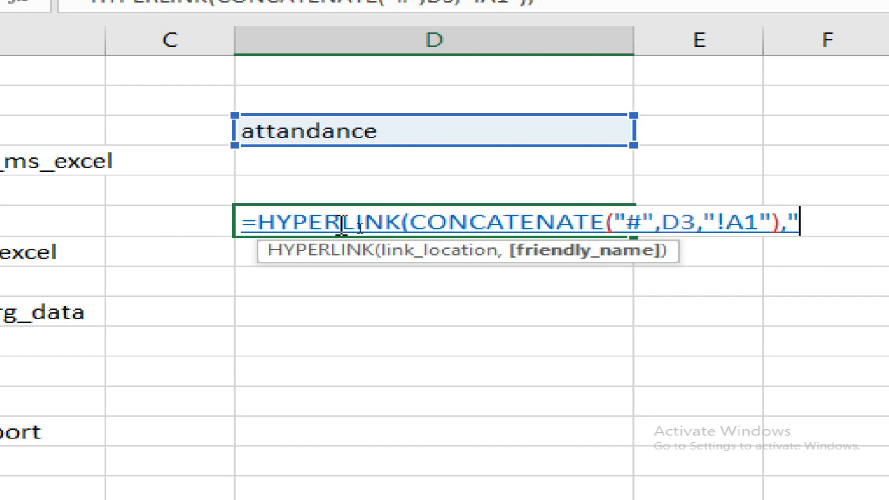
pyautogui.write('GO')
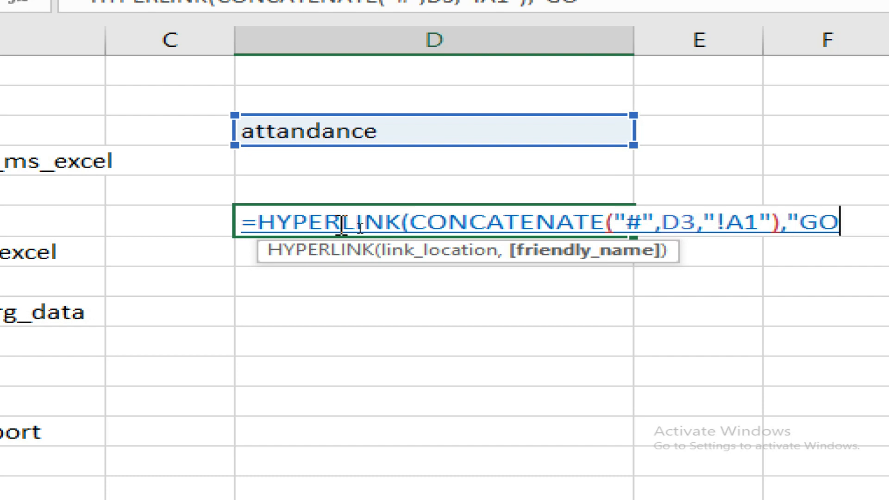
pyautogui.write('")')
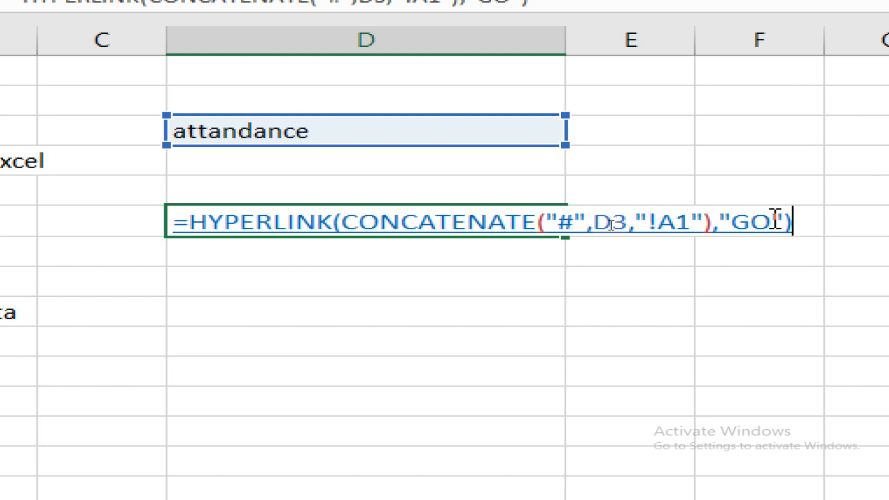
pyautogui.press('Return')
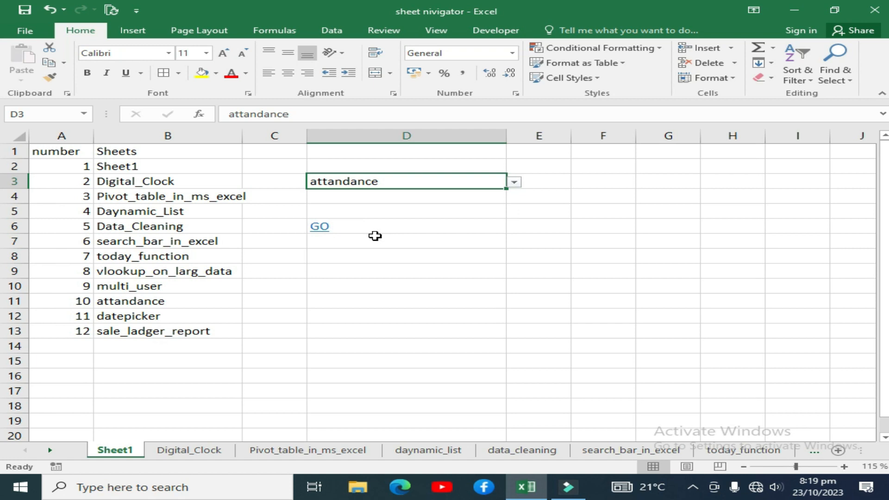
# Choose today_function from the dropdown in D3, follow the GO link to that sheet, and return to Sheet1.
pyautogui.click(514, 182)
pyautogui.click(424, 214)
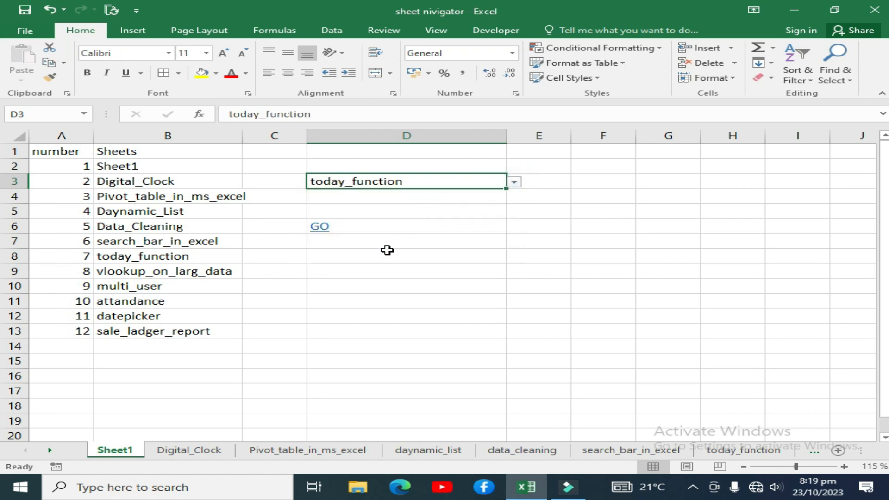
pyautogui.click(321, 231)
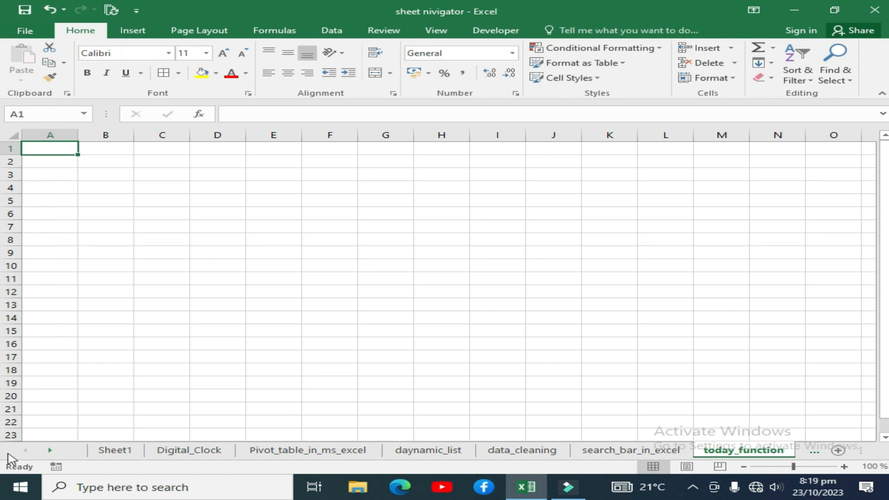
pyautogui.click(50, 450)
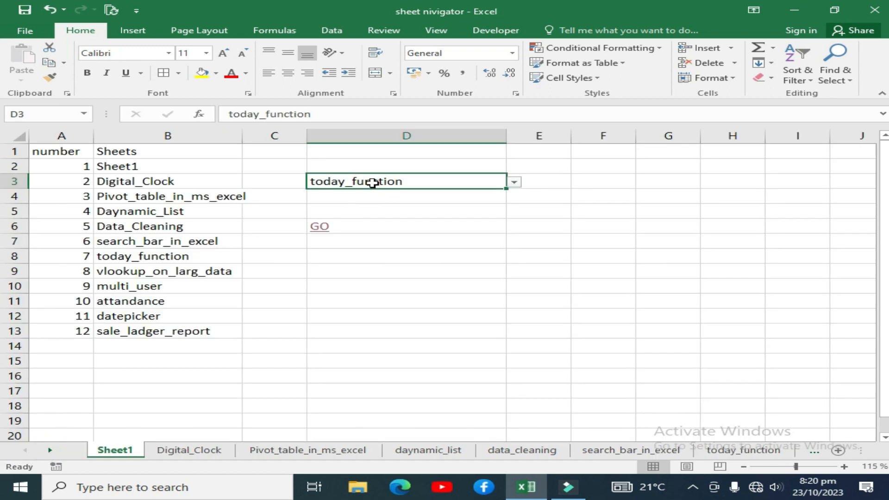
# Choose multi_user from the dropdown in D3, follow the GO link to that sheet, and return to Sheet1.
pyautogui.click(513, 182)
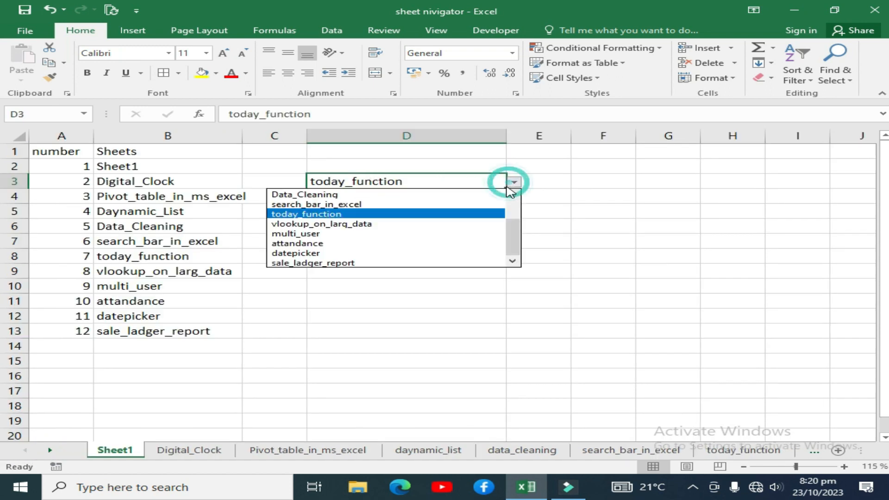
pyautogui.click(421, 233)
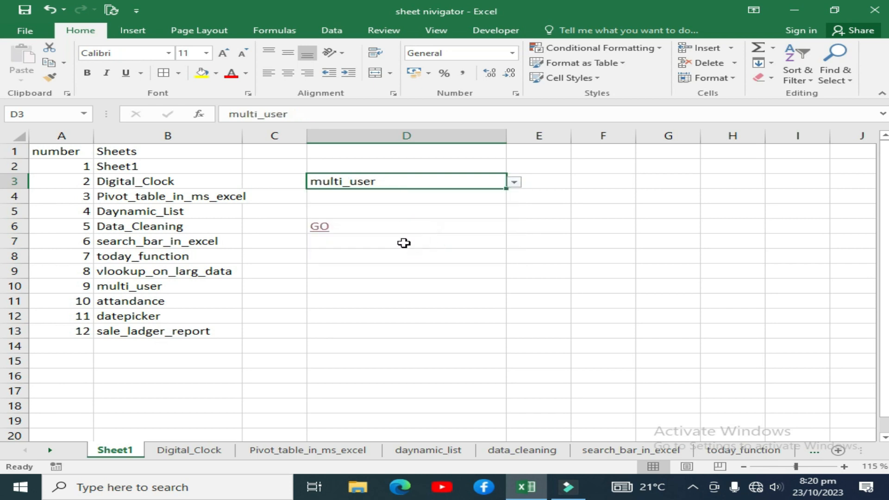
pyautogui.click(325, 231)
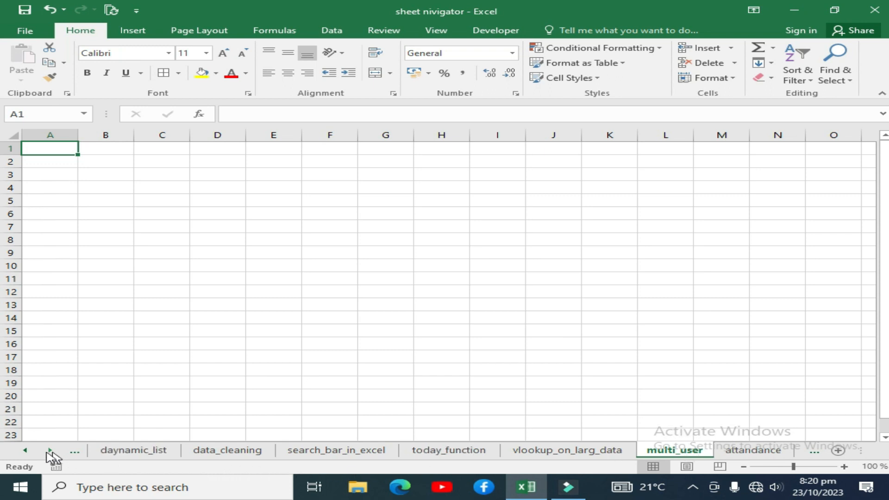
pyautogui.click(24, 450)
pyautogui.click(113, 451)
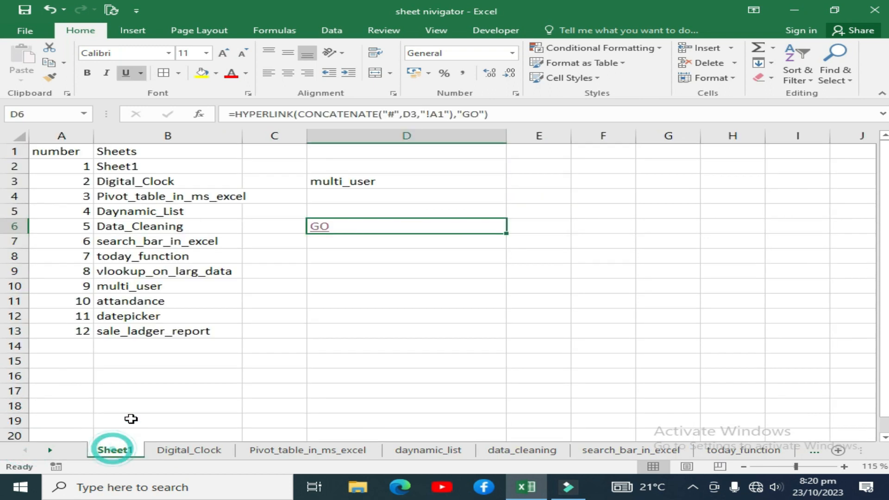
# Choose sale_ladger_report from the dropdown in D3 and follow the GO link to that sheet.
pyautogui.click(395, 181)
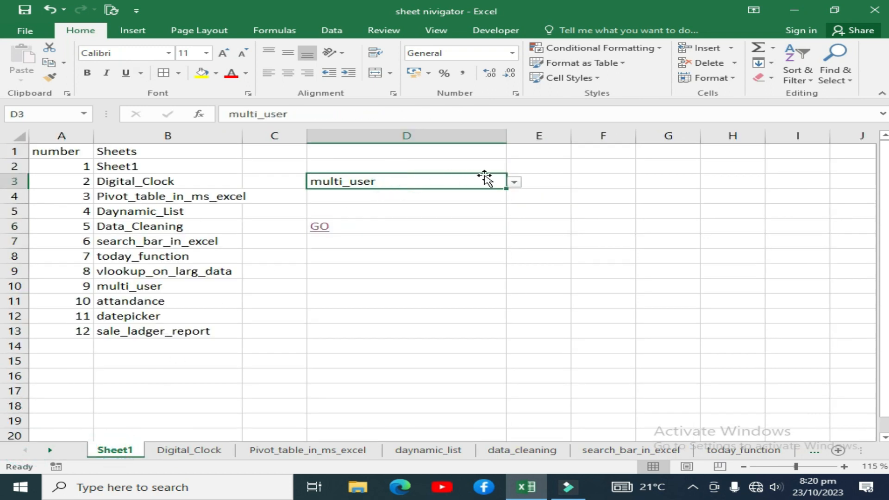
pyautogui.click(513, 181)
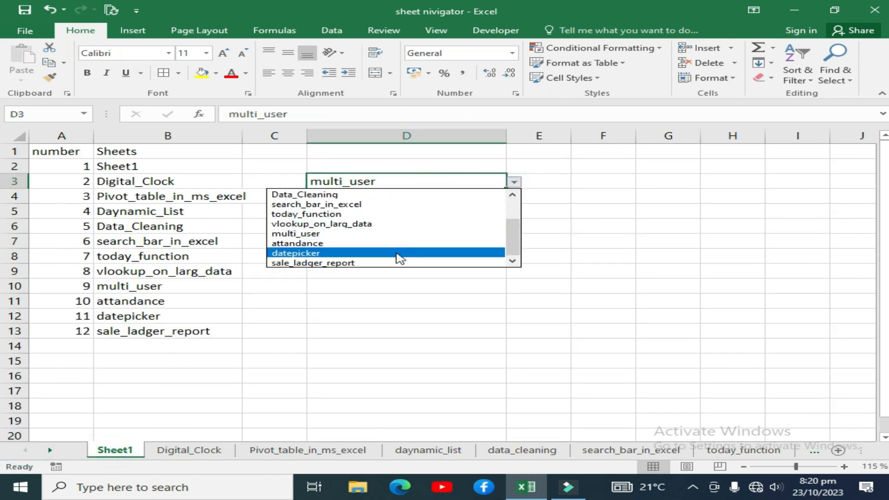
pyautogui.click(345, 263)
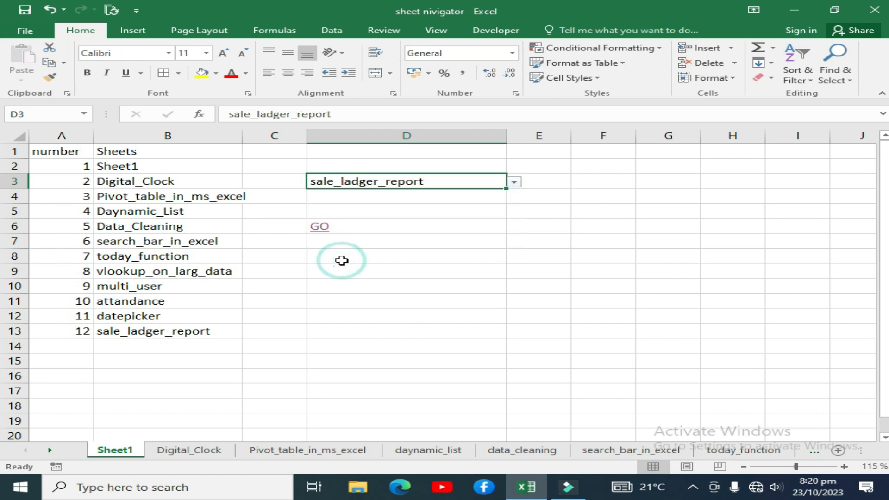
pyautogui.click(326, 227)
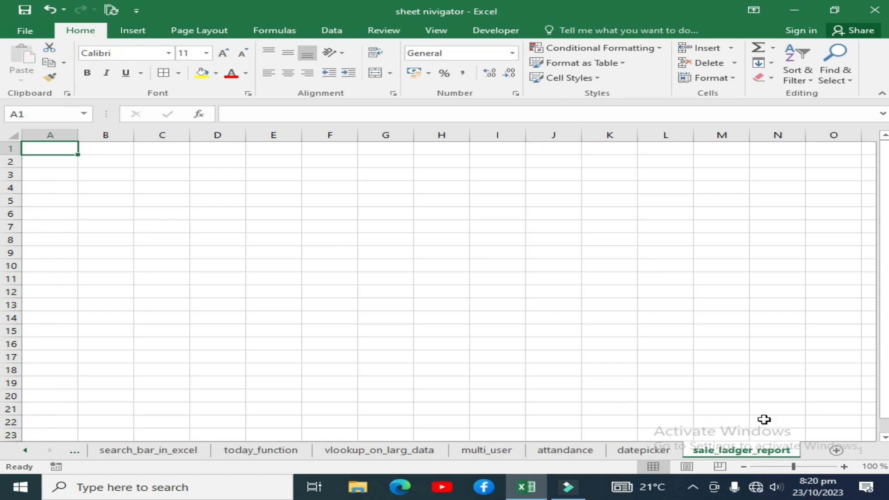